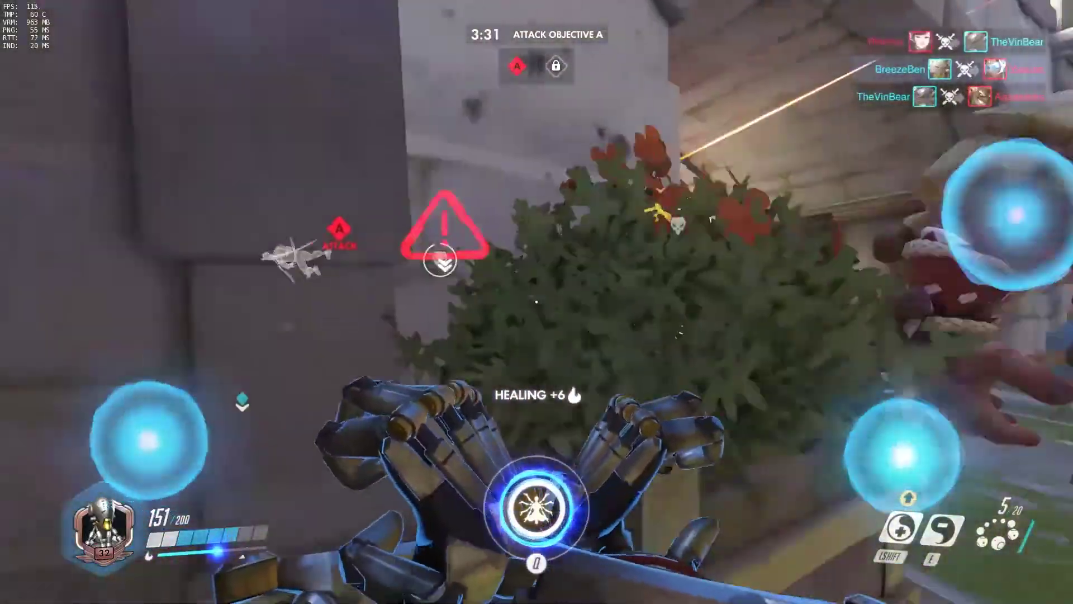
# Step: Fire Zenyatta's orbs at enemies while turning toward the archway on objective A
pyautogui.click(536, 301)
pyautogui.click(536, 302)
pyautogui.rightClick(537, 302)
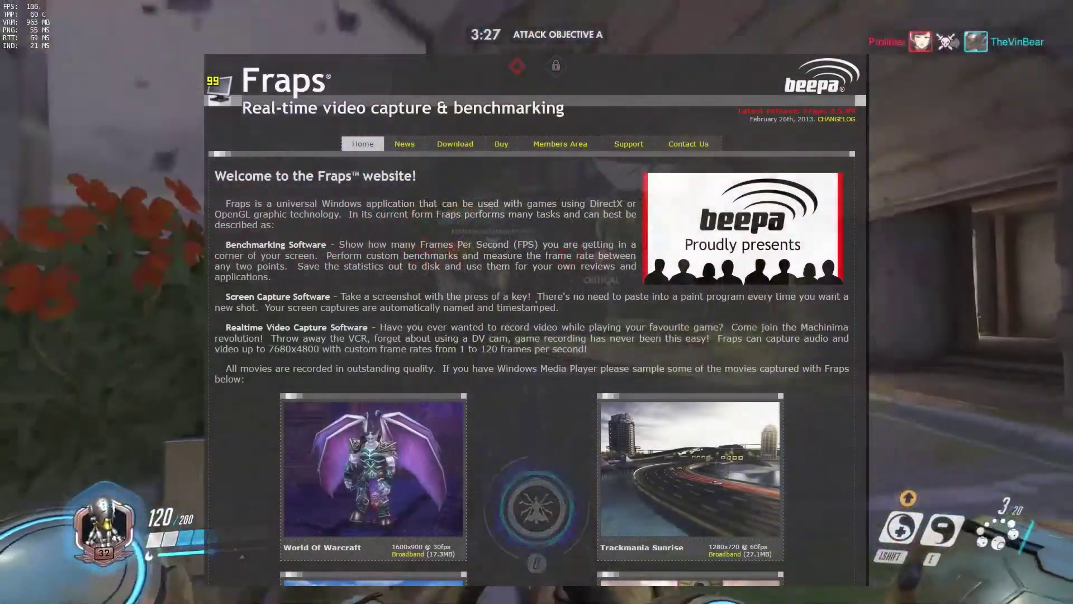
# Step: Fire orbs at the enemy, reload, then keep shooting at Roadhog
pyautogui.click(537, 302)
pyautogui.click(537, 301)
pyautogui.press('r')
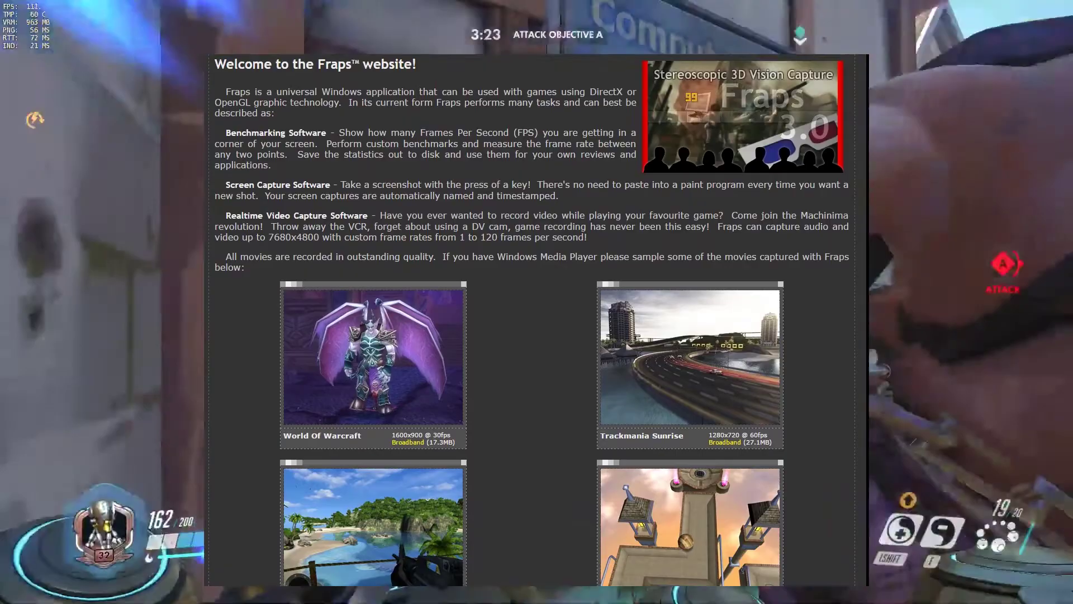
pyautogui.click(536, 302)
pyautogui.click(537, 302)
pyautogui.click(536, 302)
# Step: Keep firing orbs under the arch, then activate Transcendence to heal the team
pyautogui.click(536, 302)
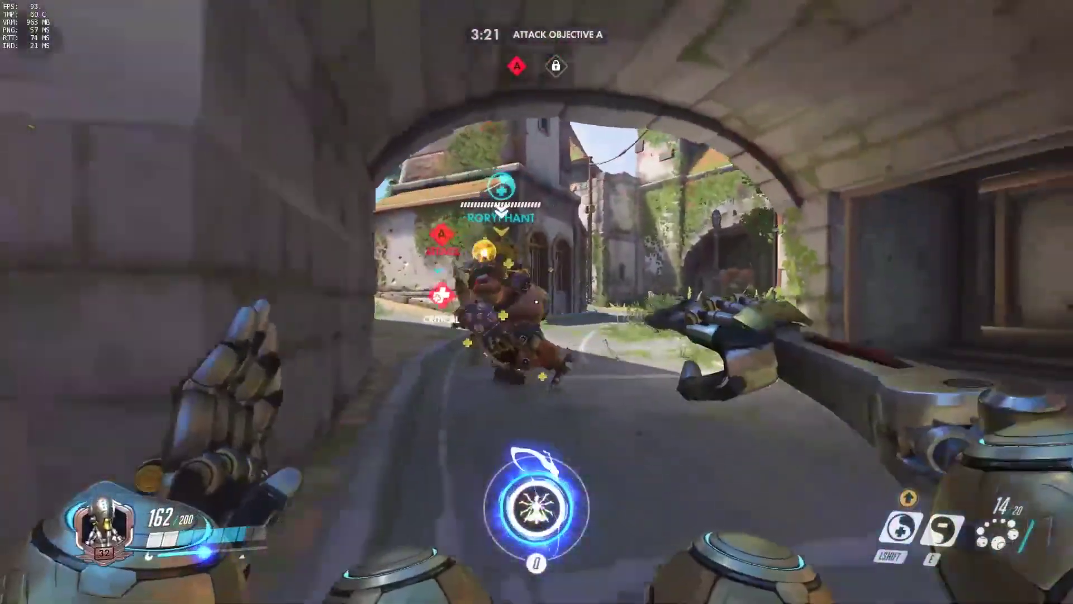
pyautogui.click(536, 301)
pyautogui.click(536, 301)
pyautogui.click(536, 301)
pyautogui.click(537, 301)
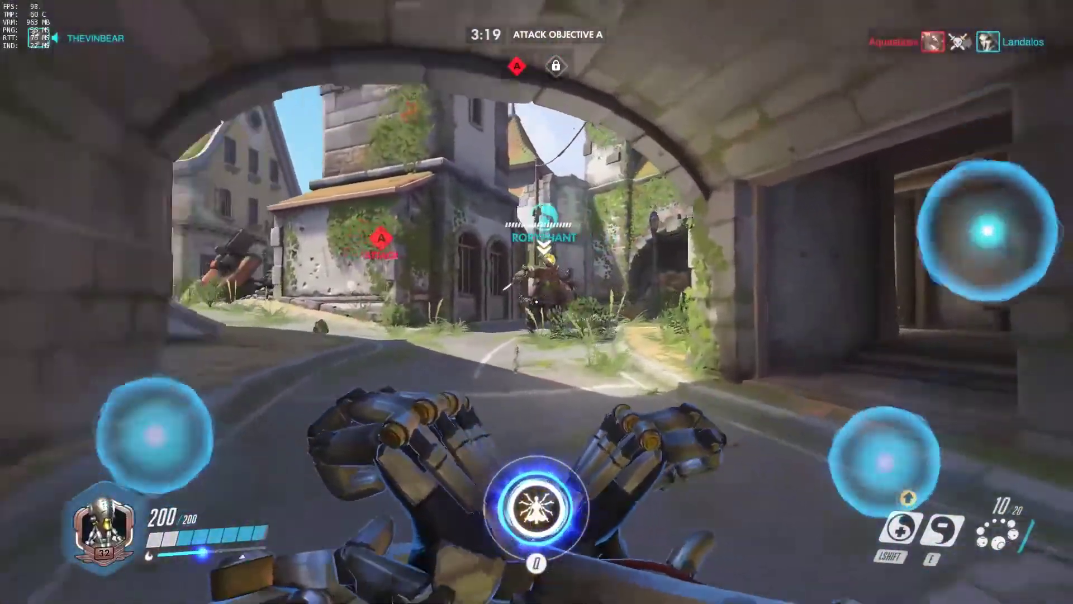
pyautogui.click(537, 302)
pyautogui.click(536, 301)
pyautogui.press('q')
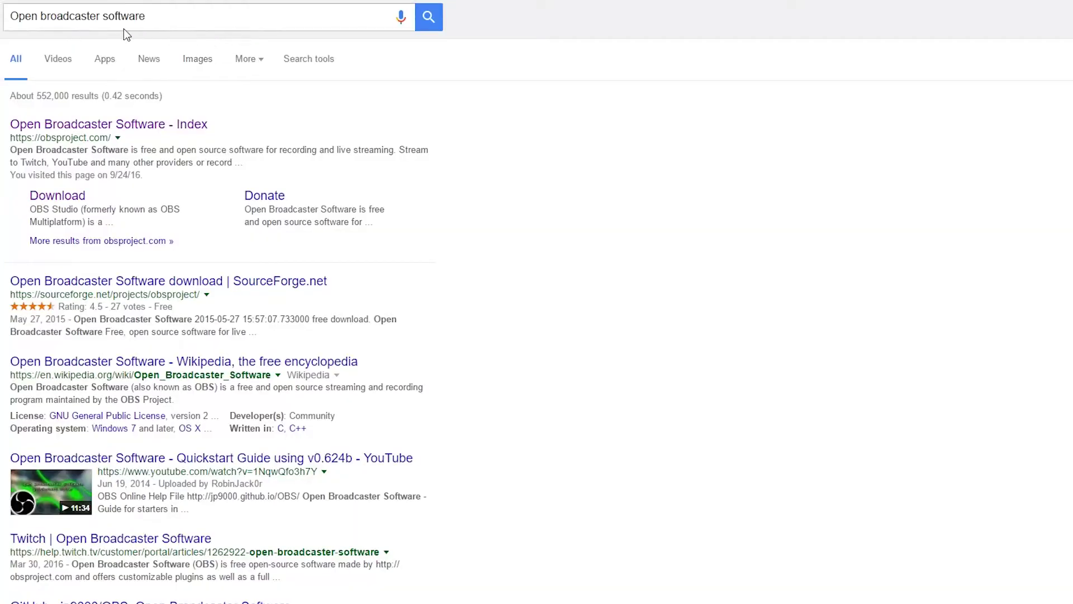
# Step: Open obsproject.com and highlight the Get OBS Studio download instead of OBS Classic
pyautogui.click(50, 128)
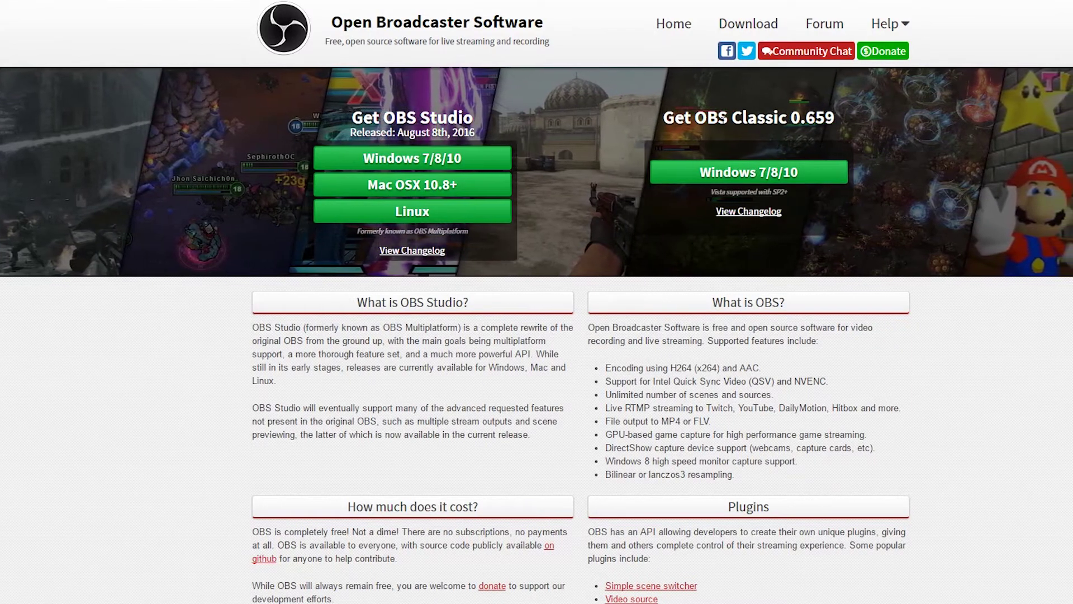
pyautogui.moveTo(691, 118); pyautogui.dragTo(799, 117)
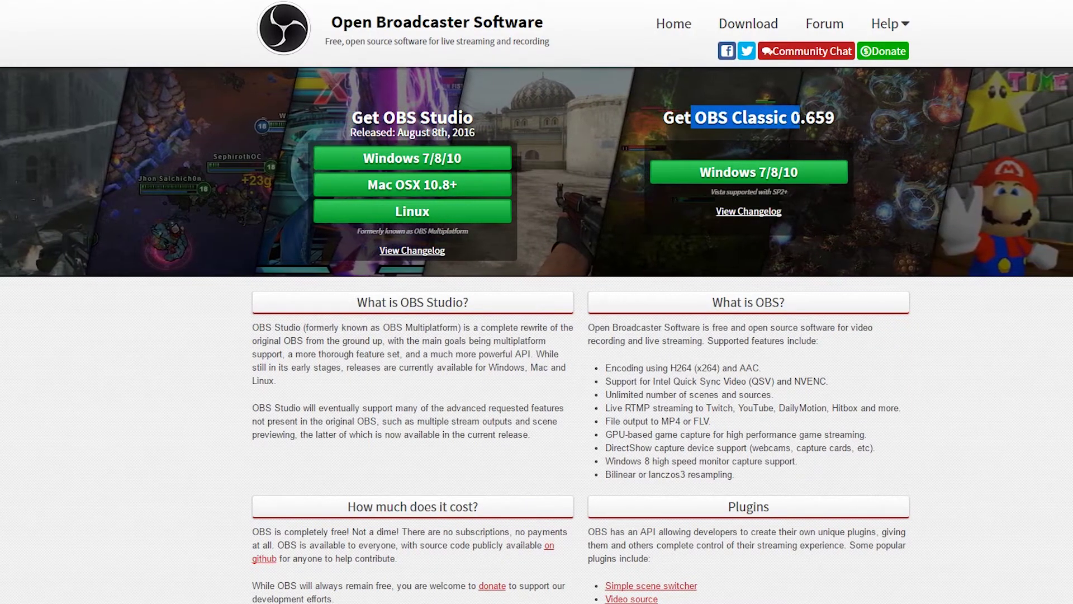
pyautogui.moveTo(364, 117); pyautogui.dragTo(471, 119)
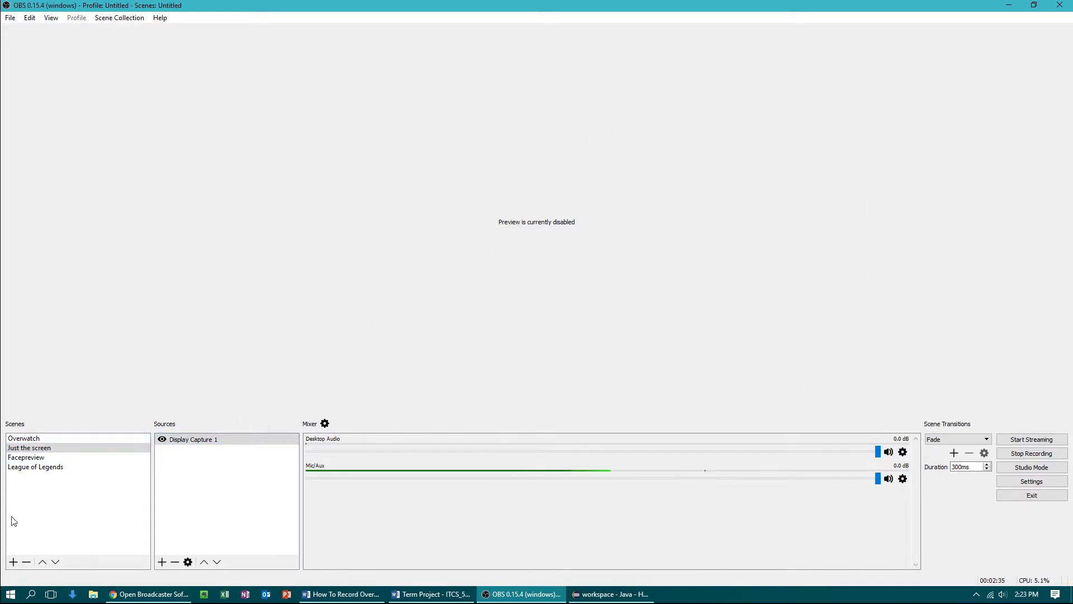
# Step: Select the Just the screen scene and keep Hardware (NVENC) as the output encoder
pyautogui.click(56, 495)
pyautogui.click(1013, 480)
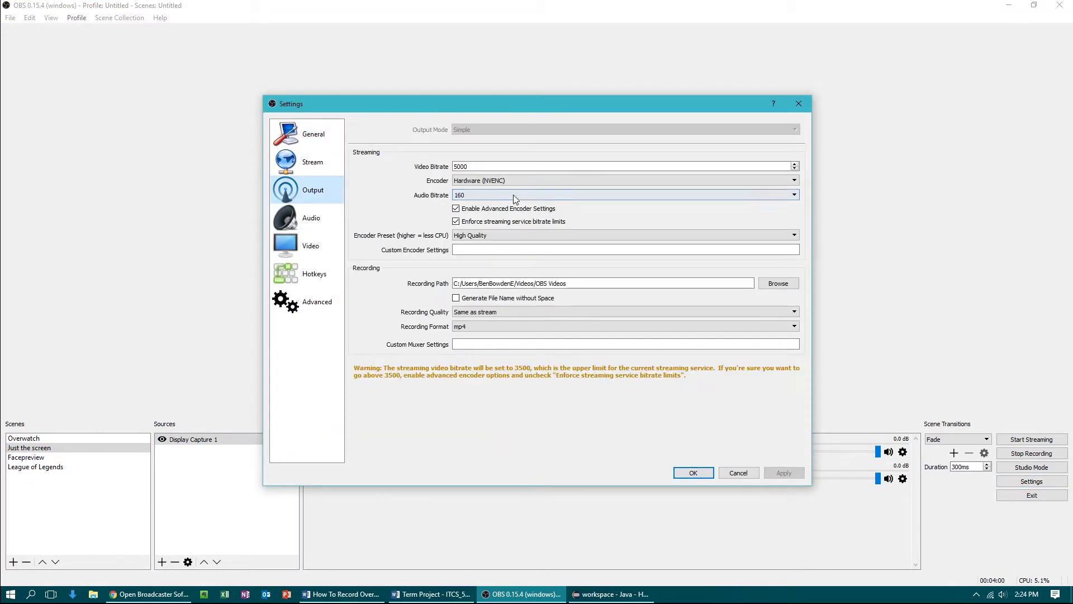
pyautogui.click(515, 195)
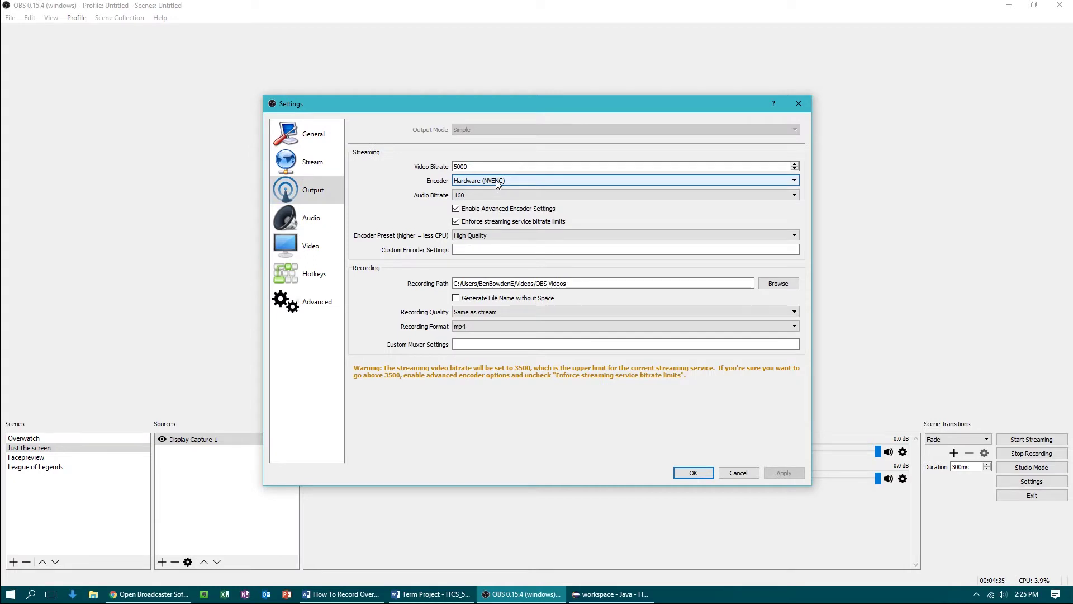
pyautogui.click(494, 182)
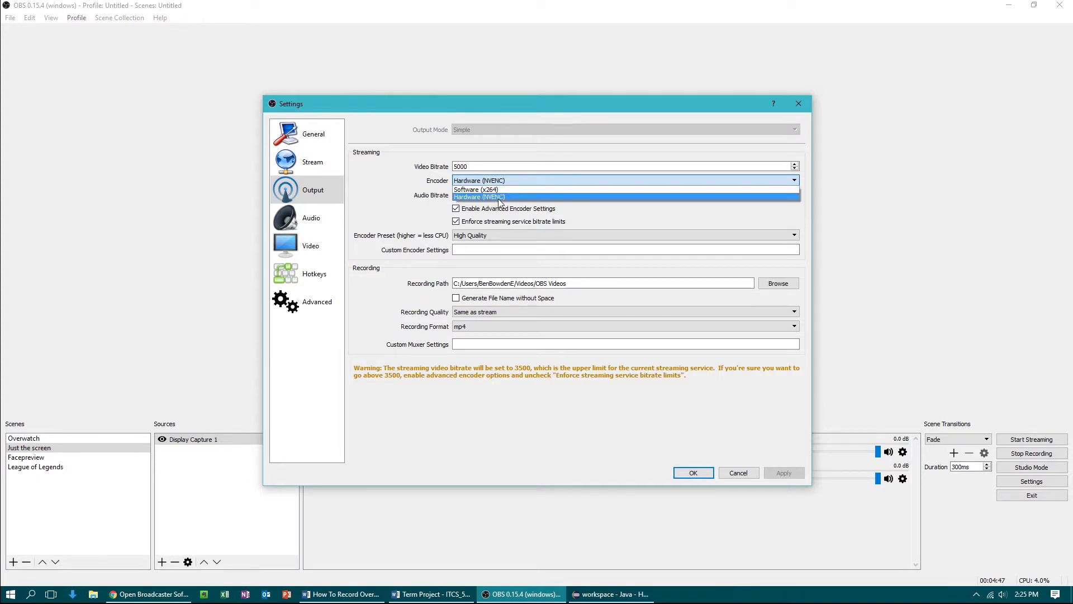
pyautogui.click(498, 198)
# Step: Enter 3500 as the video bitrate and keep the High Quality encoder preset
pyautogui.hotkey('shift', 'Tab')
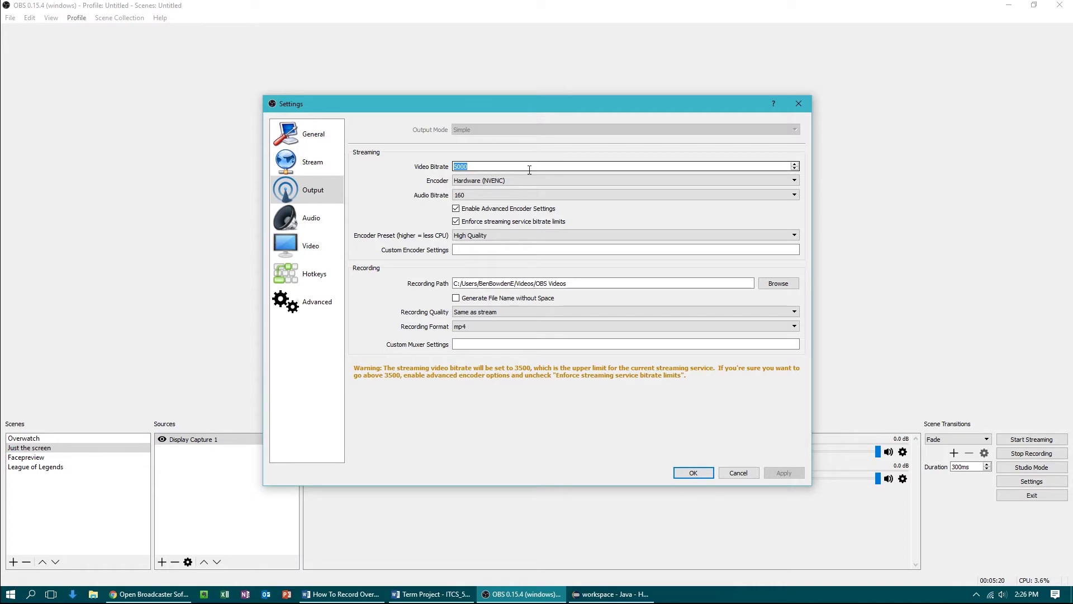
pyautogui.write('3500')
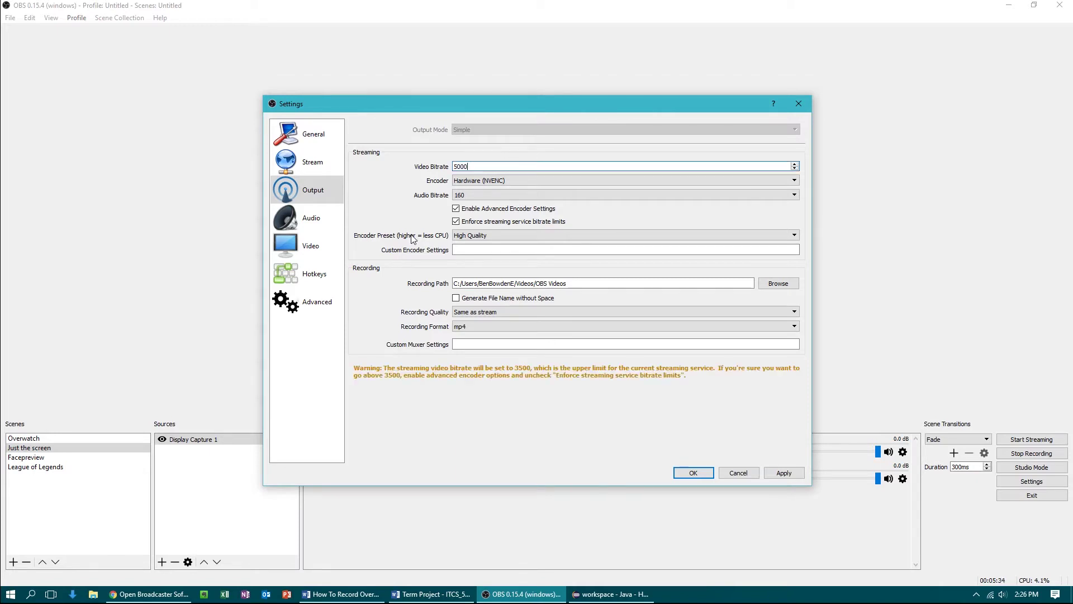
pyautogui.click(490, 236)
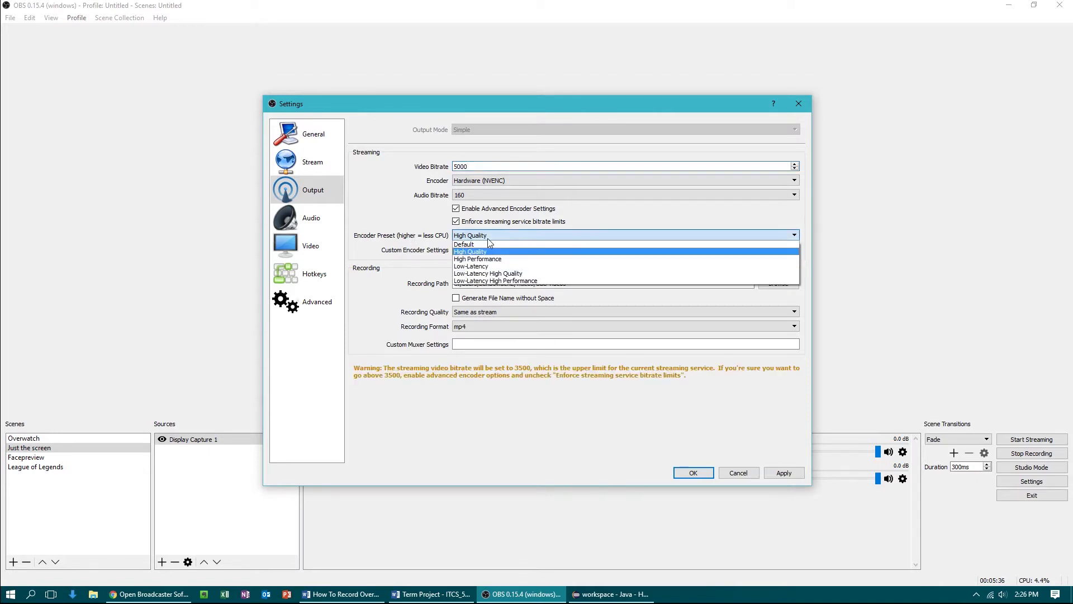
pyautogui.click(394, 245)
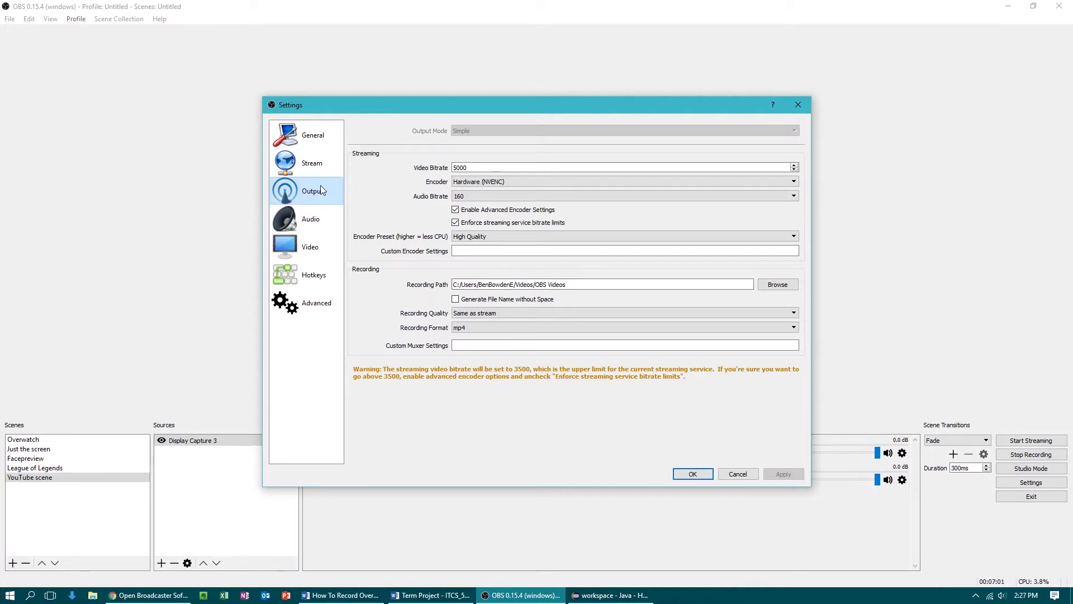
# Step: Review the Audio settings, leaving Mic/Auxiliary Audio Device 2 on Disabled
pyautogui.click(307, 220)
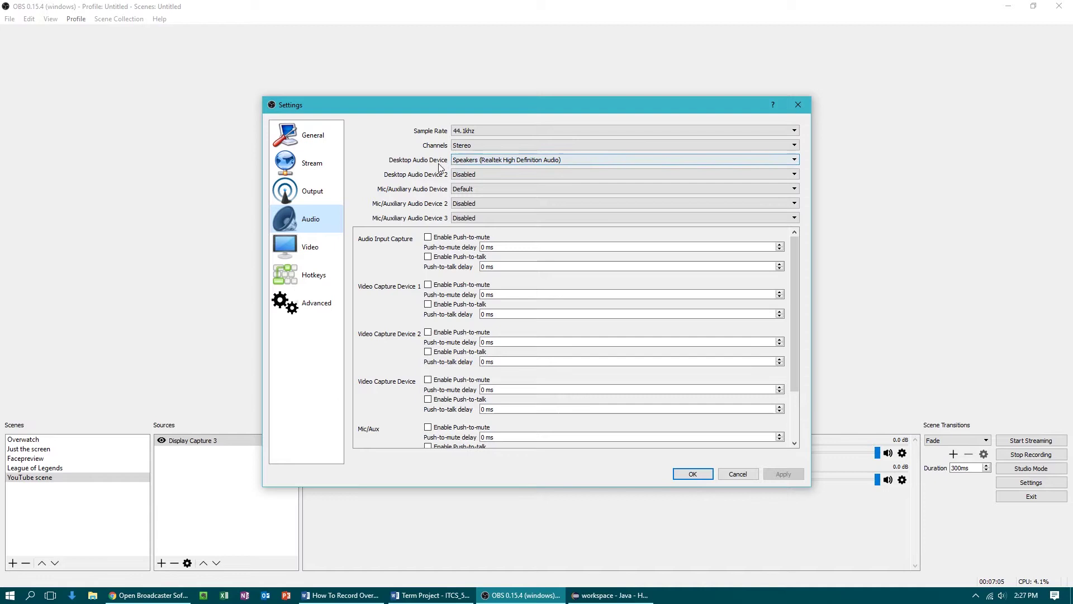
pyautogui.click(473, 203)
pyautogui.click(474, 205)
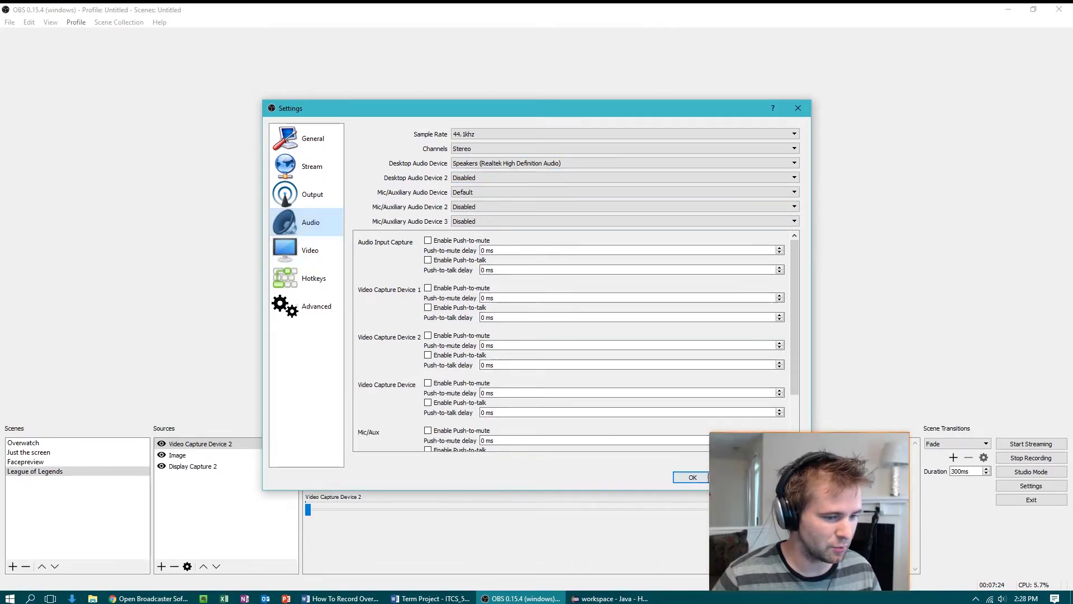
# Step: Close Settings and create a new scene named 'YouTube scene'
pyautogui.click(693, 476)
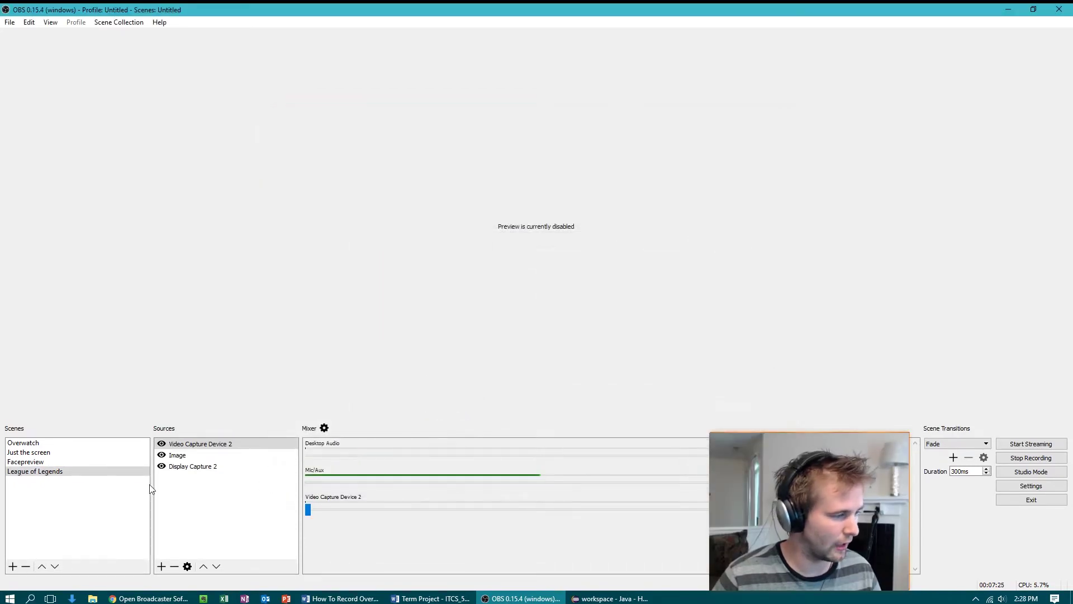
pyautogui.click(12, 566)
pyautogui.write('Y')
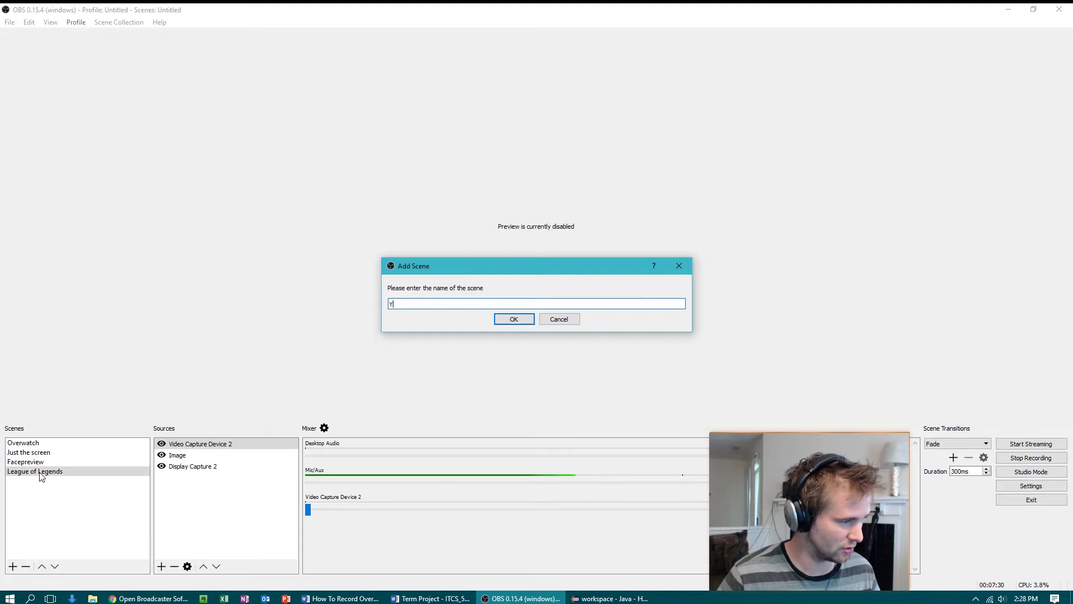
pyautogui.write('ou')
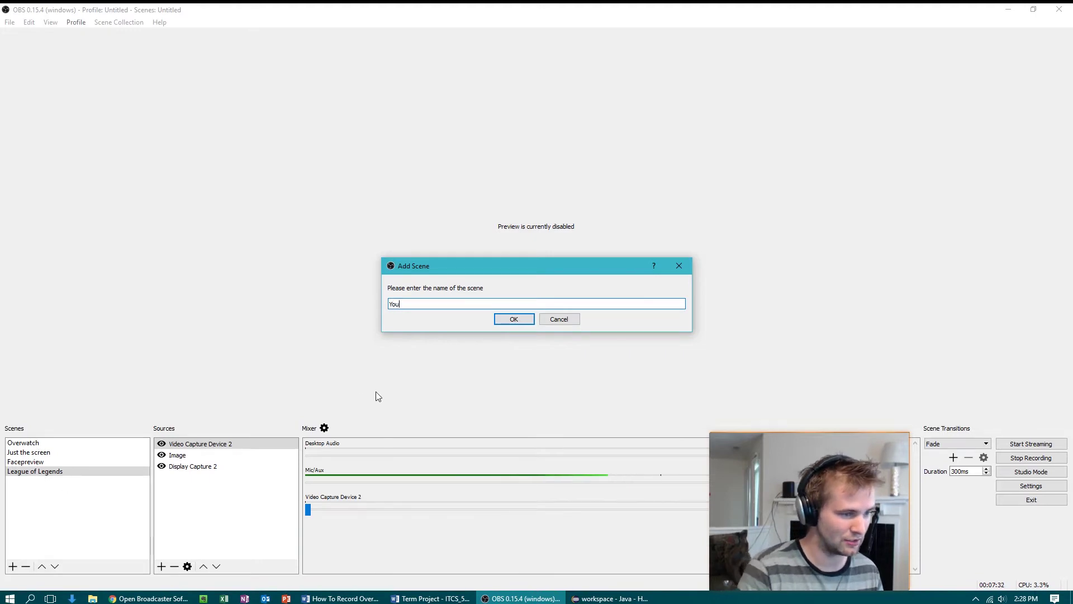
pyautogui.write('Tube scene')
pyautogui.press('Return')
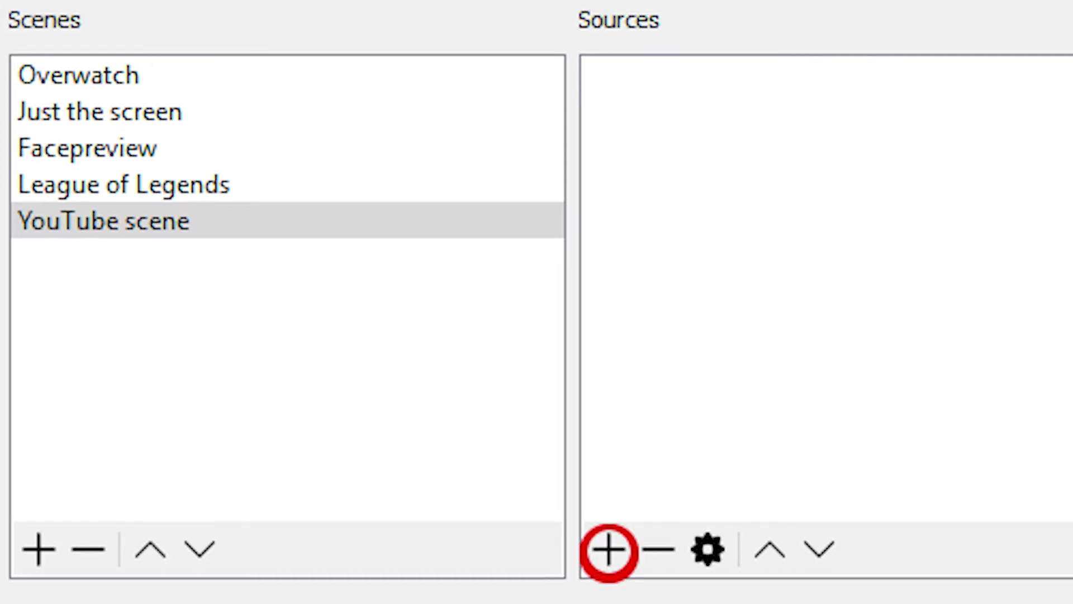
# Step: Add a Display Capture source to the YouTube scene, choose its display and confirm
pyautogui.click(608, 550)
pyautogui.click(748, 266)
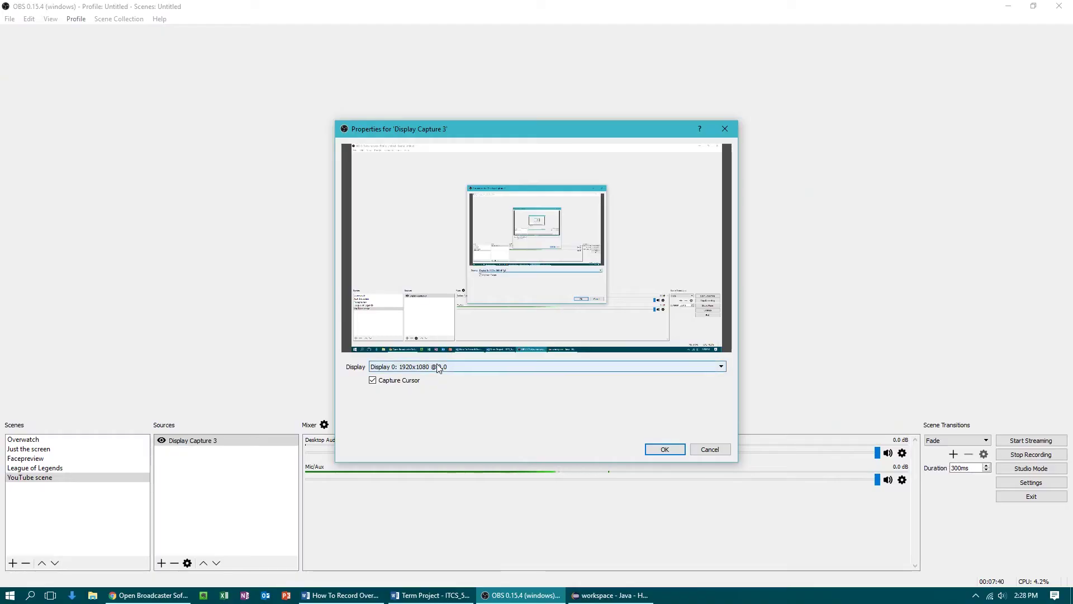
pyautogui.click(439, 366)
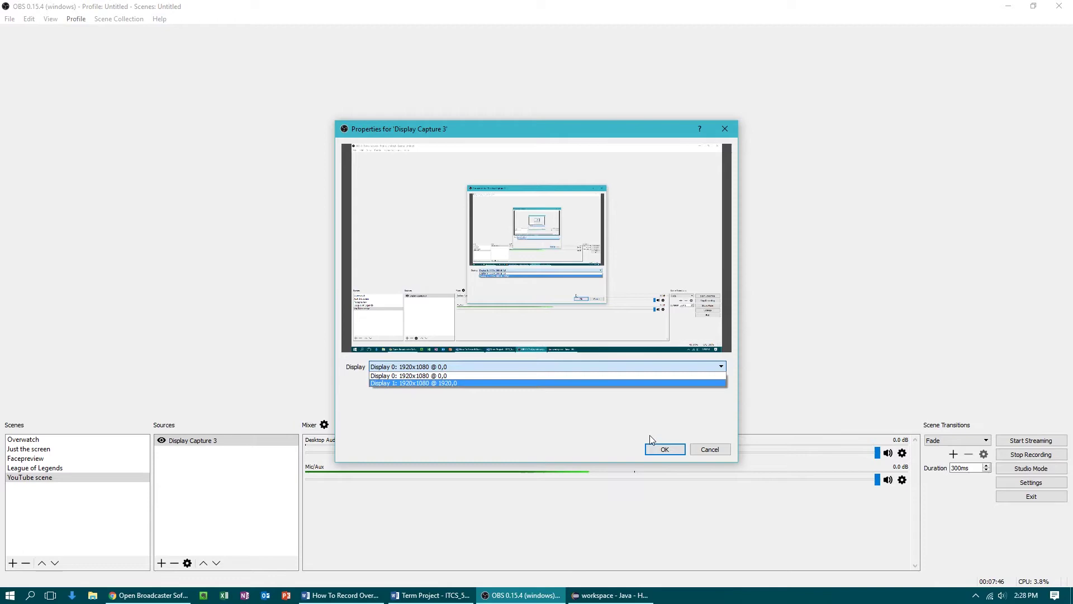
pyautogui.click(668, 448)
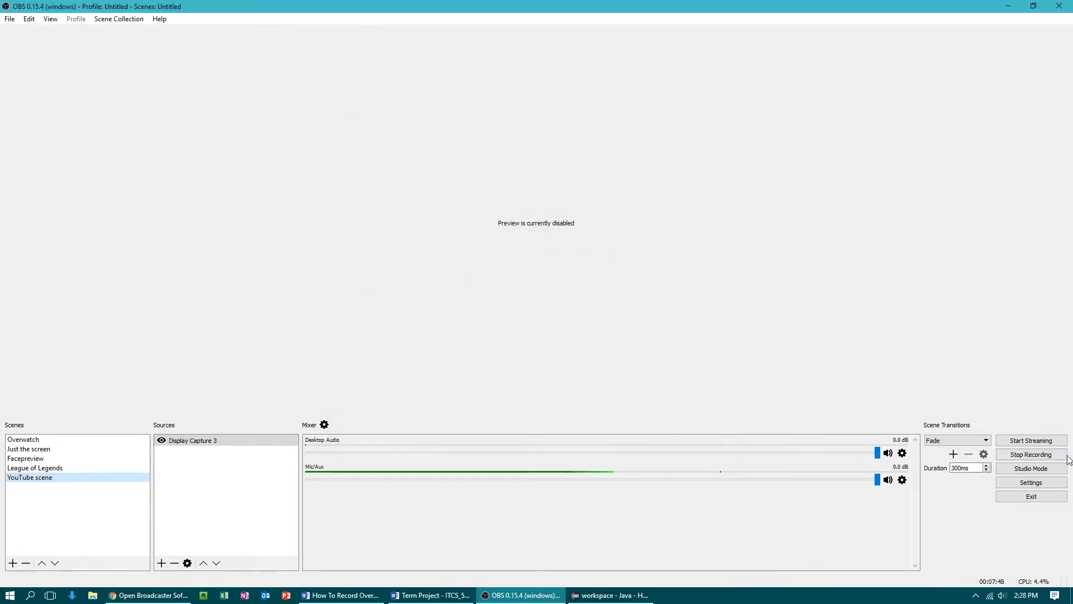
# Step: Glance at the Audio settings, then lower the Mic/Aux slider to -0.3 dB
pyautogui.click(1031, 482)
pyautogui.click(310, 224)
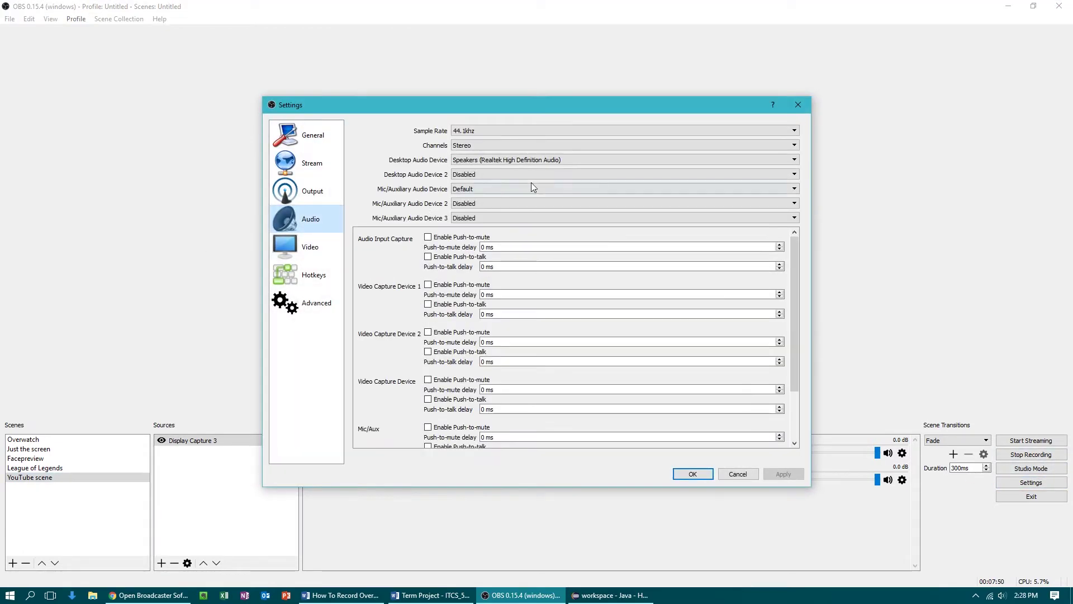
pyautogui.click(798, 105)
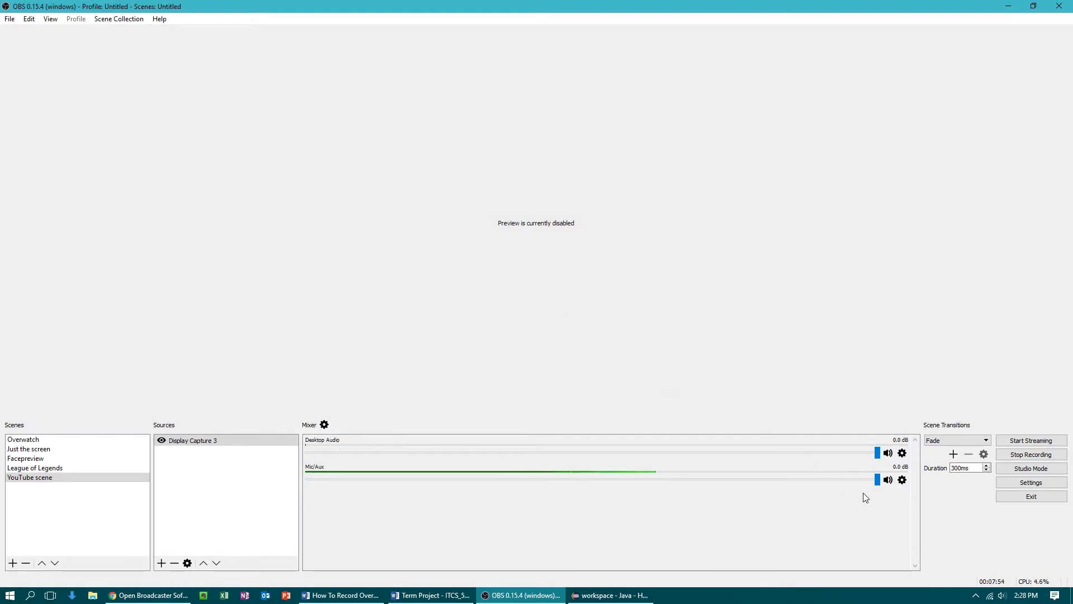
pyautogui.moveTo(877, 479)
pyautogui.mouseDown()
pyautogui.moveTo(582, 484)
pyautogui.moveTo(871, 481)
pyautogui.mouseUp()
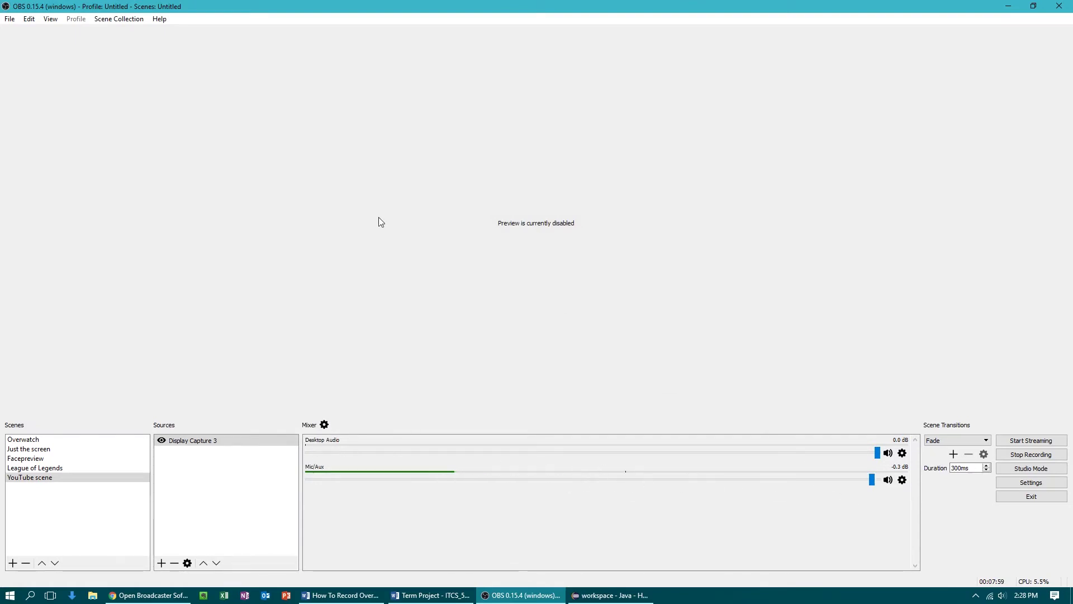
# Step: Enable the live preview briefly, then disable it again
pyautogui.rightClick(513, 229)
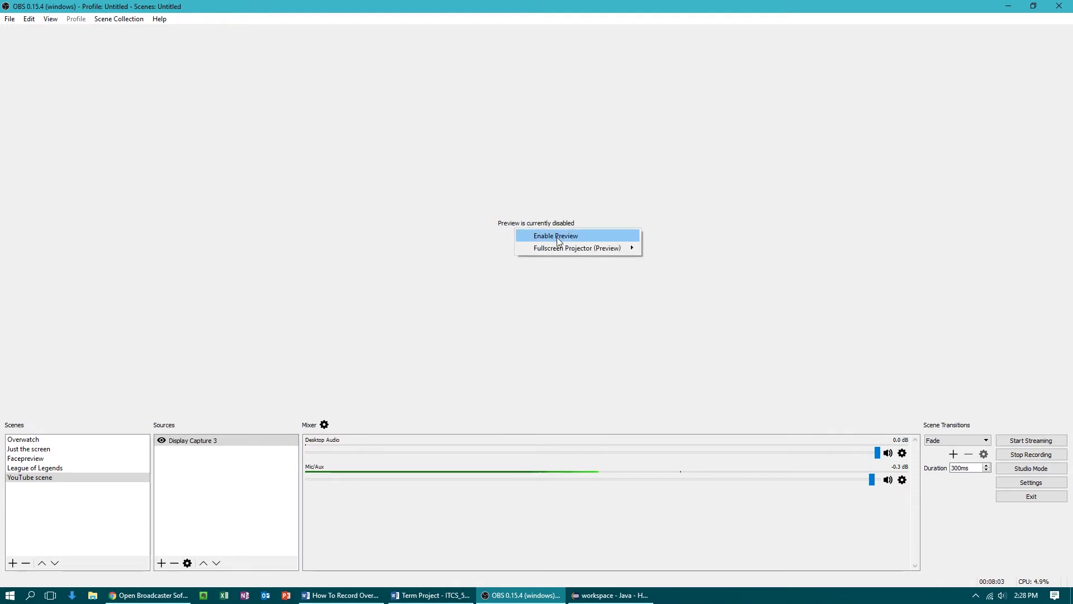
pyautogui.click(556, 237)
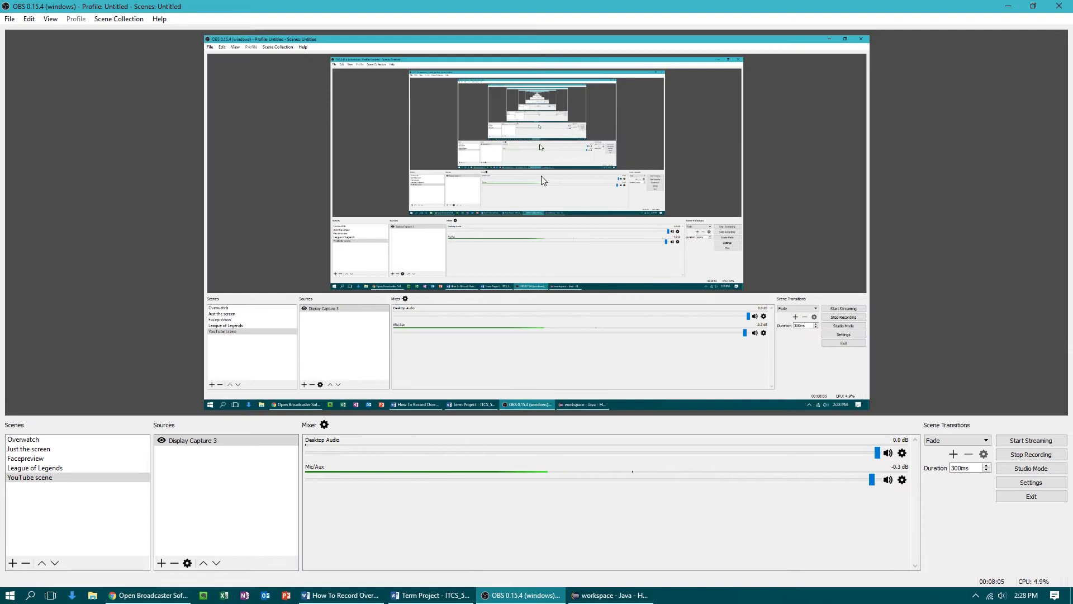
pyautogui.rightClick(541, 176)
pyautogui.click(558, 335)
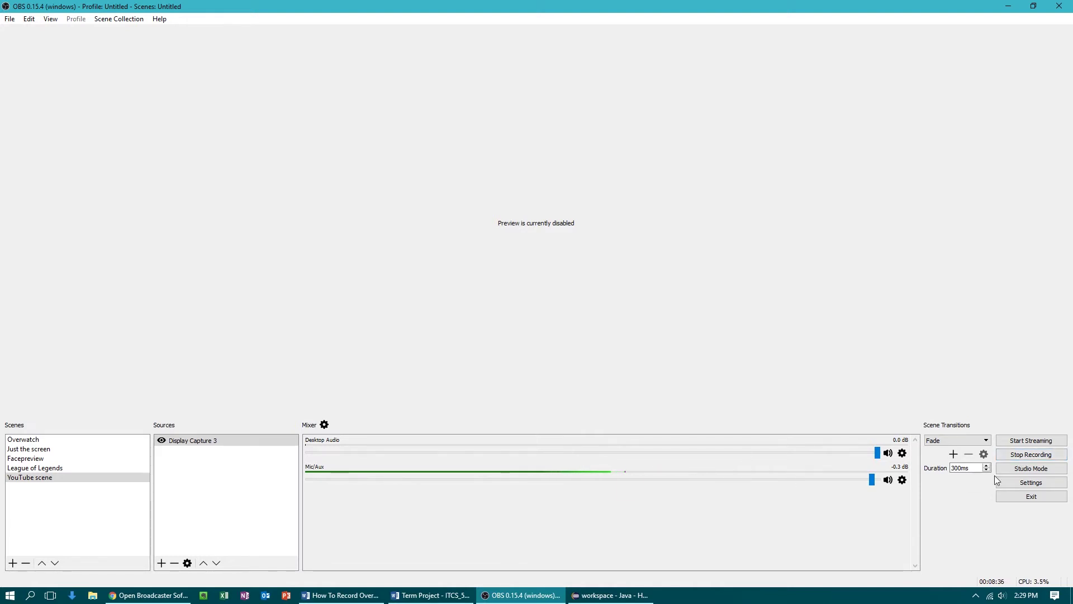
# Step: Check the Output settings and close the Settings window
pyautogui.click(1009, 481)
pyautogui.click(314, 192)
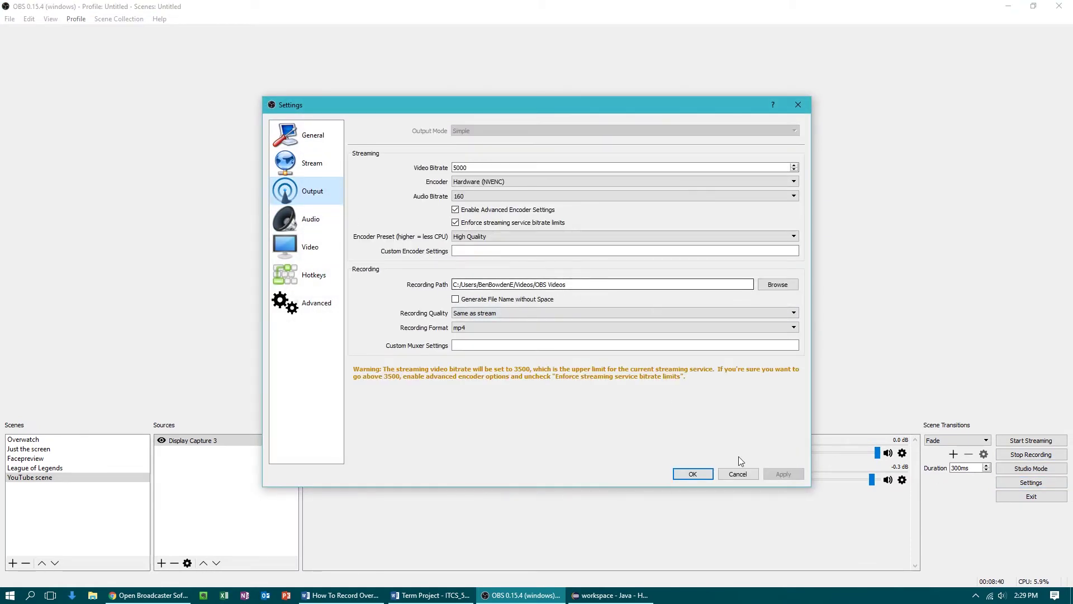
pyautogui.click(738, 472)
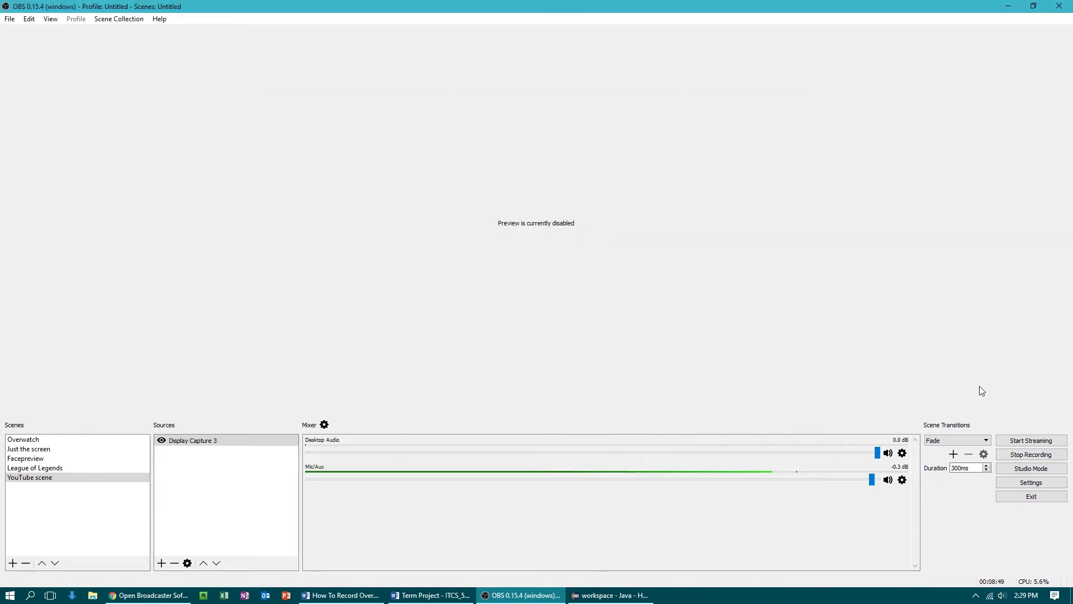
# Step: Set the stream service to Twitch on US West: San Francisco and save
pyautogui.click(1004, 484)
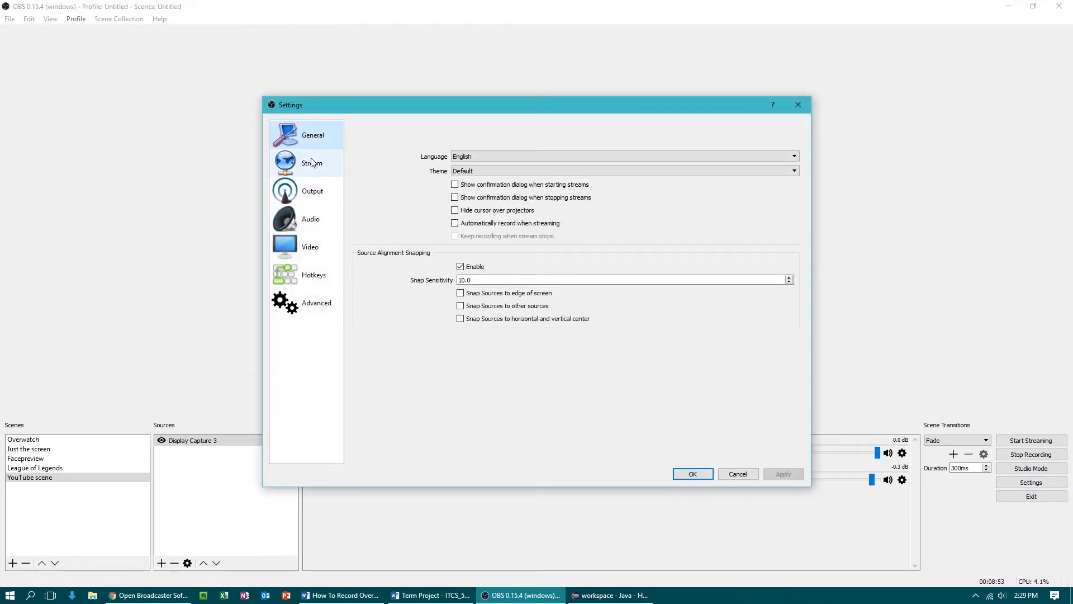
pyautogui.click(312, 162)
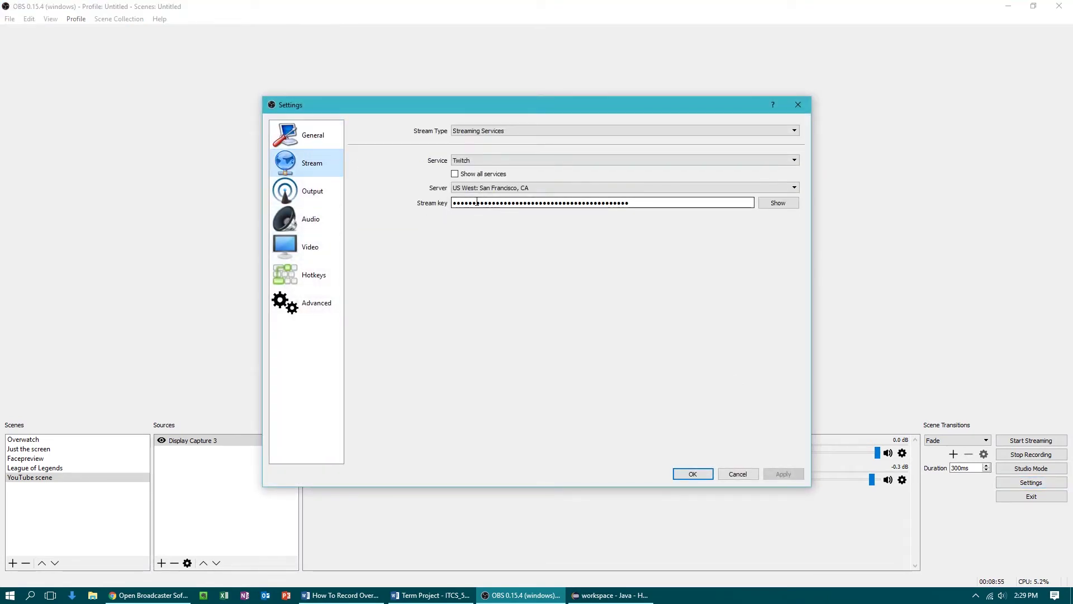
pyautogui.scroll(-1, 482, 159)
pyautogui.click(481, 159)
pyautogui.click(475, 170)
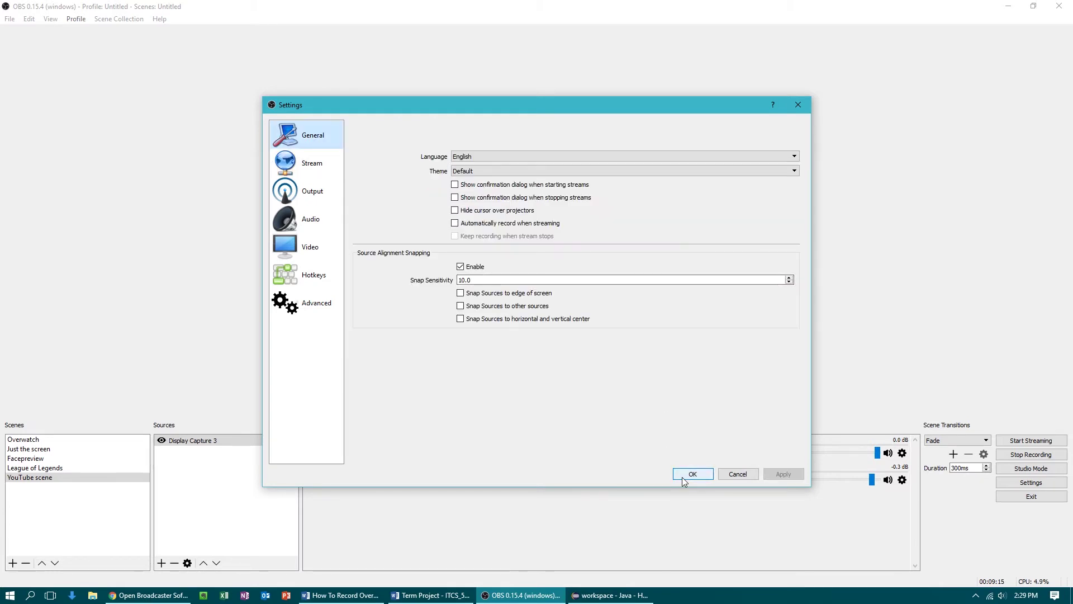
pyautogui.click(691, 475)
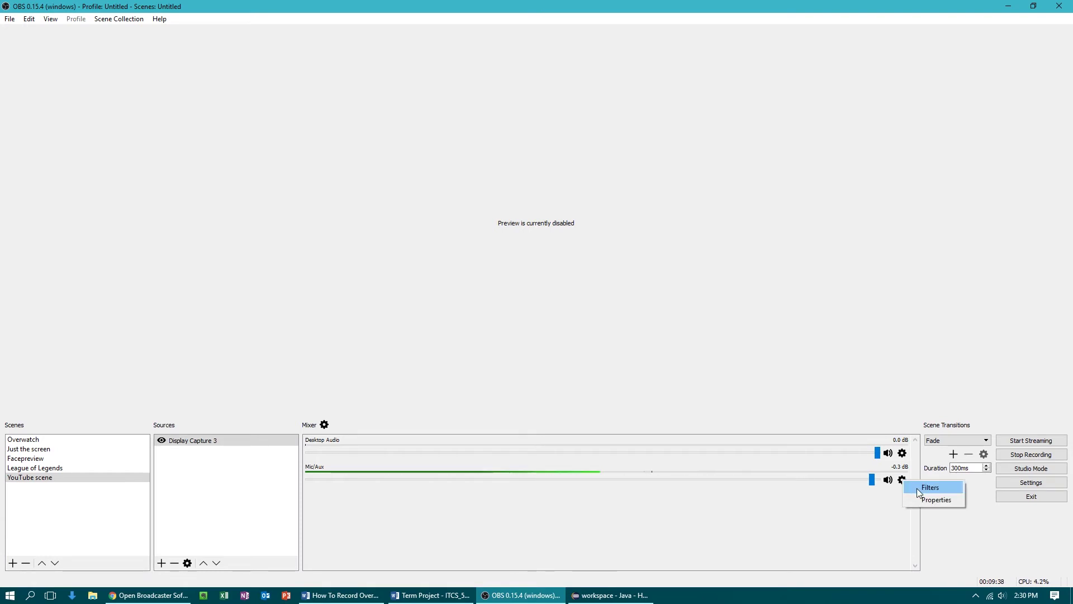
# Step: Add a Noise Suppression filter to Mic/Aux with a suppression level of -18 dB
pyautogui.click(917, 488)
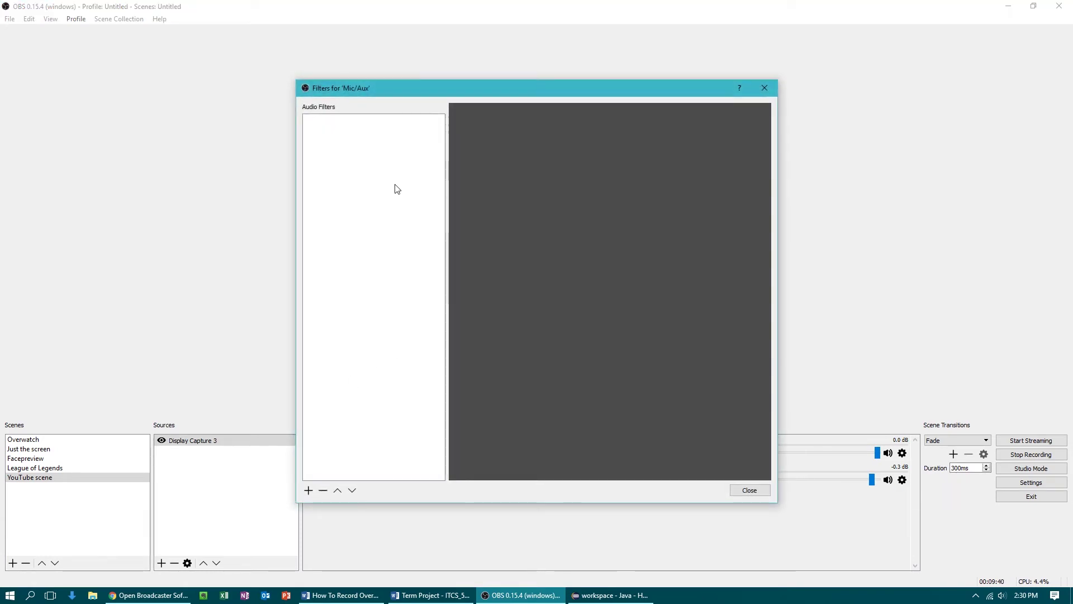
pyautogui.rightClick(380, 155)
pyautogui.moveTo(415, 161)
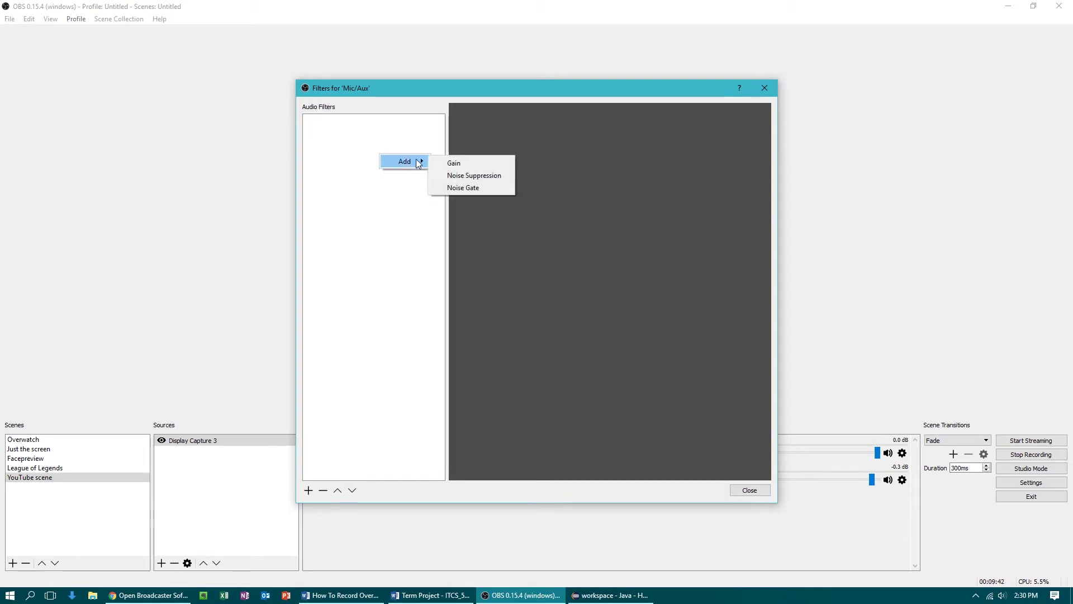
pyautogui.click(468, 176)
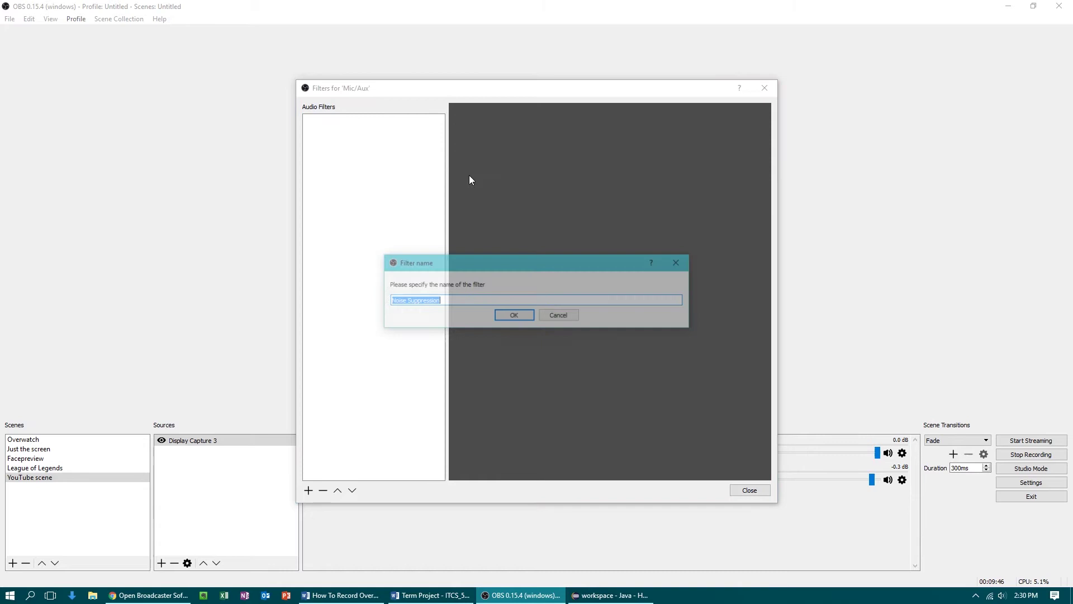
pyautogui.click(513, 316)
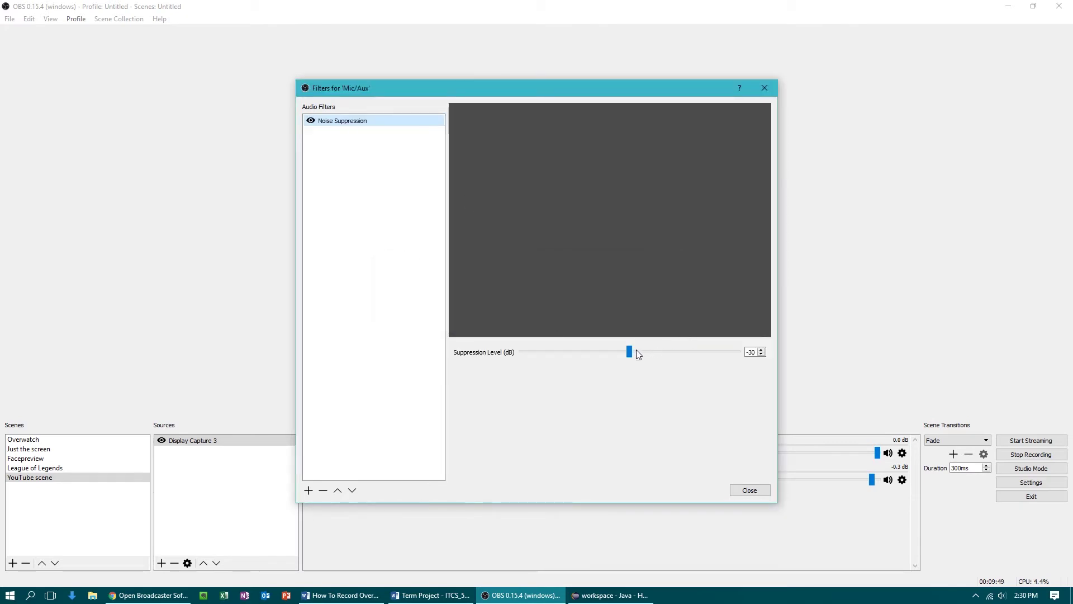
pyautogui.moveTo(636, 351)
pyautogui.mouseDown()
pyautogui.moveTo(715, 350)
pyautogui.moveTo(493, 356)
pyautogui.moveTo(748, 351)
pyautogui.moveTo(644, 356)
pyautogui.mouseUp()
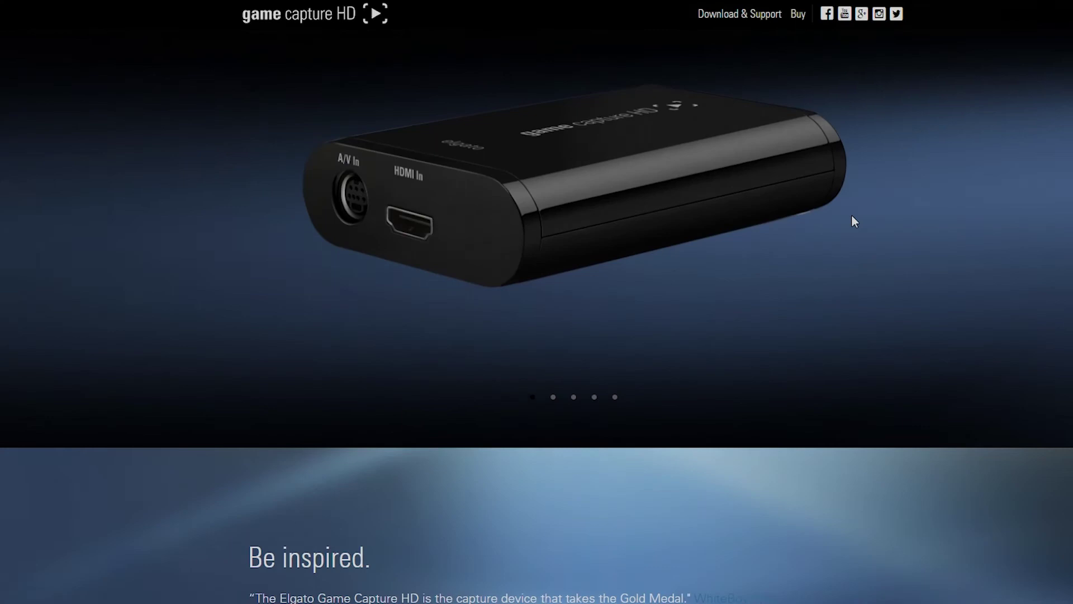
# Step: Open the Elgato Game Capture HD60 page and scroll down to its 'Be live.' Stream Command section
pyautogui.scroll(-5, 851, 218)
pyautogui.scroll(-10, 851, 217)
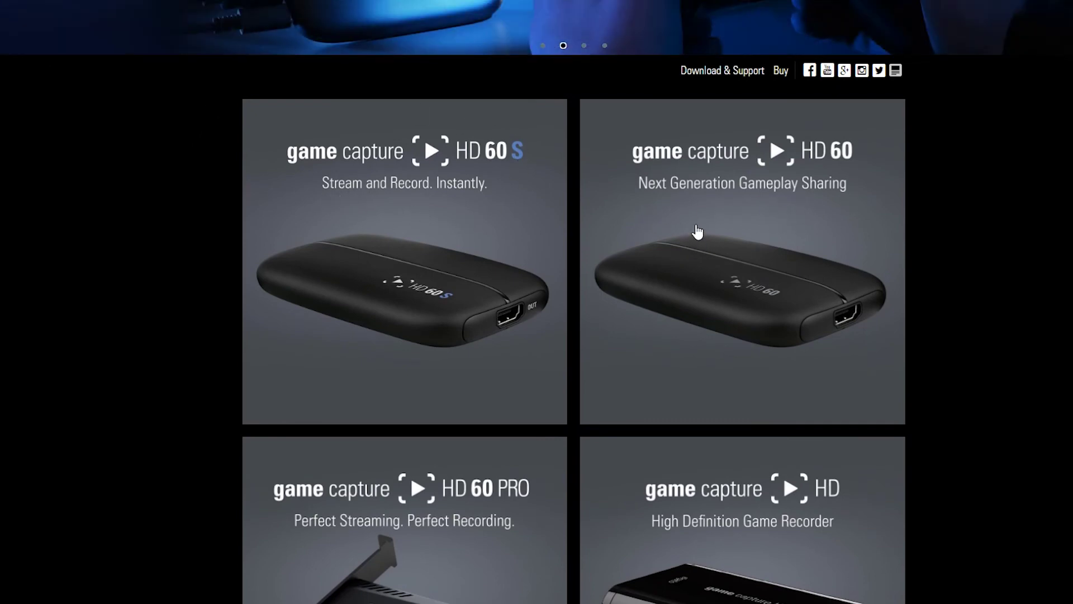
pyautogui.click(694, 232)
pyautogui.scroll(-6, 743, 238)
pyautogui.scroll(-15, 740, 233)
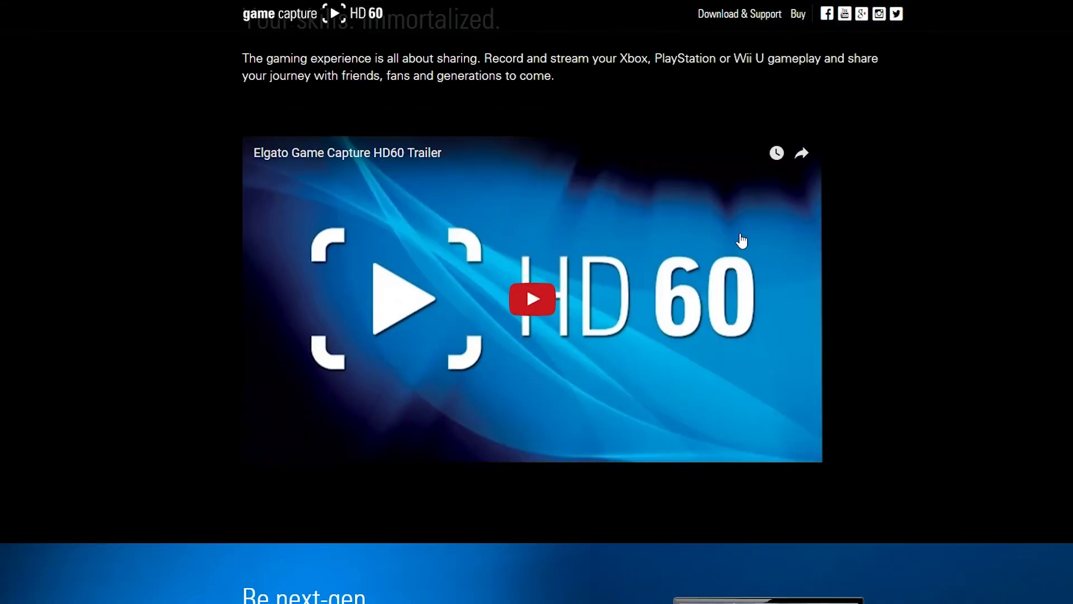
pyautogui.scroll(-10, 813, 250)
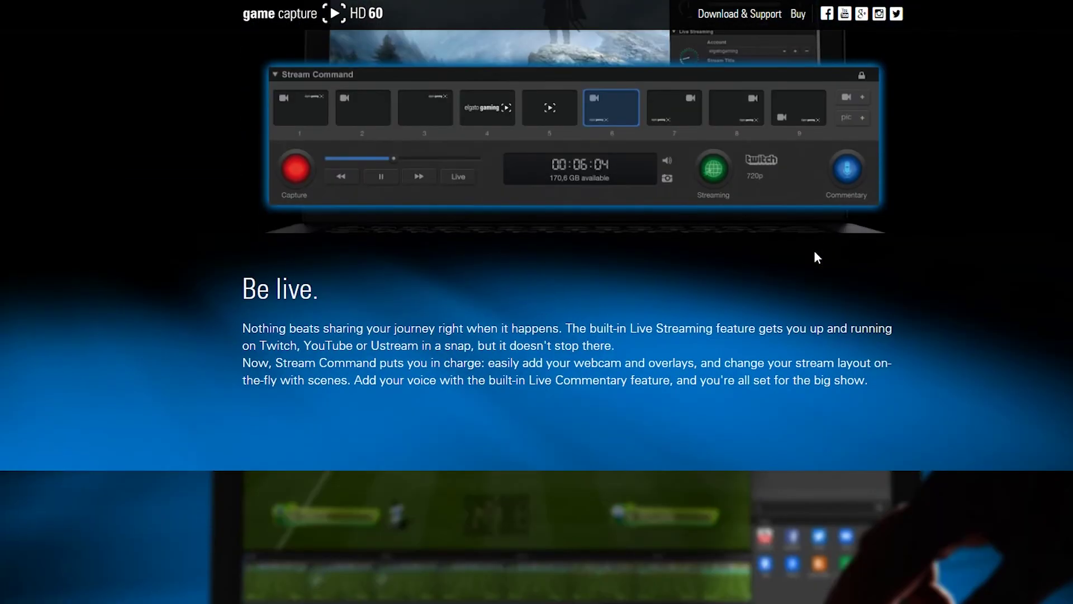